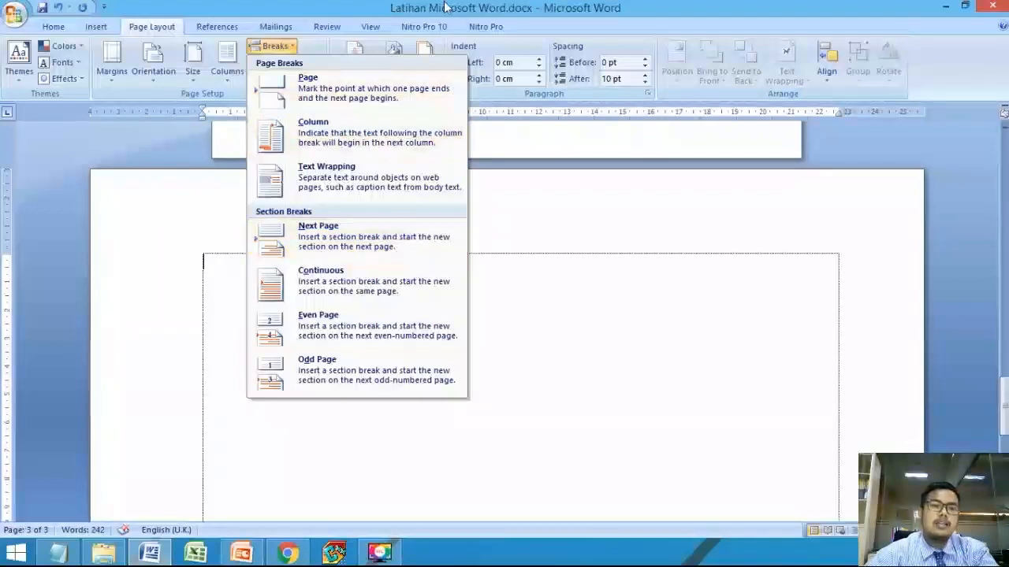
Try the Two, Three, Left and Right column layouts on the blank landscape page.
click(299, 245)
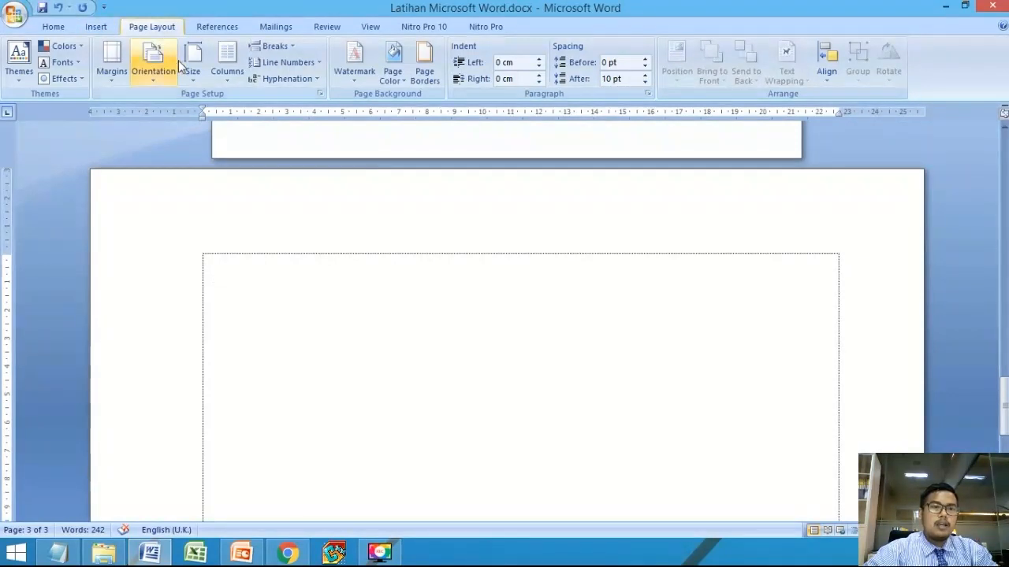
click(227, 79)
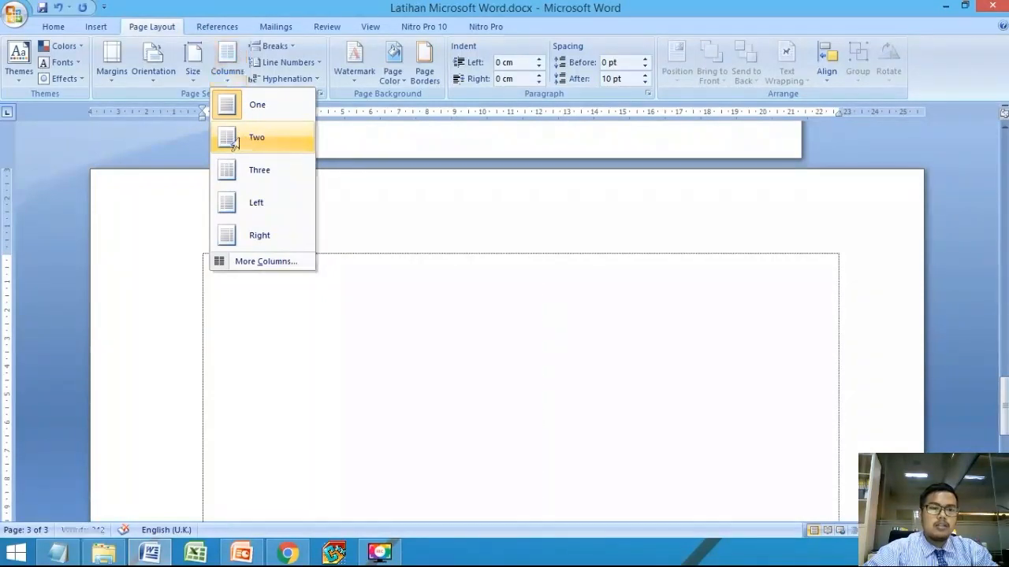
click(239, 137)
click(234, 79)
click(250, 170)
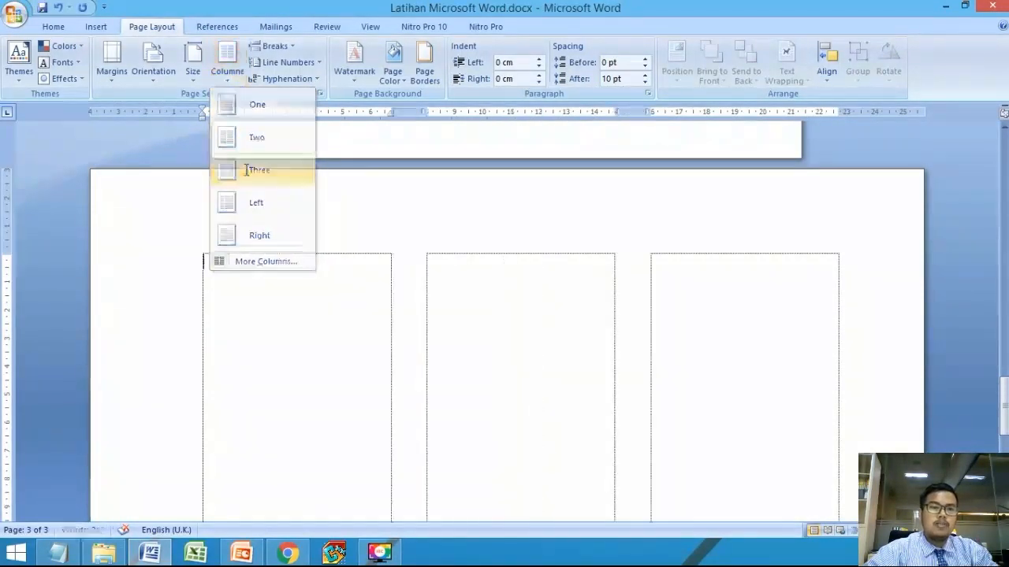
click(236, 79)
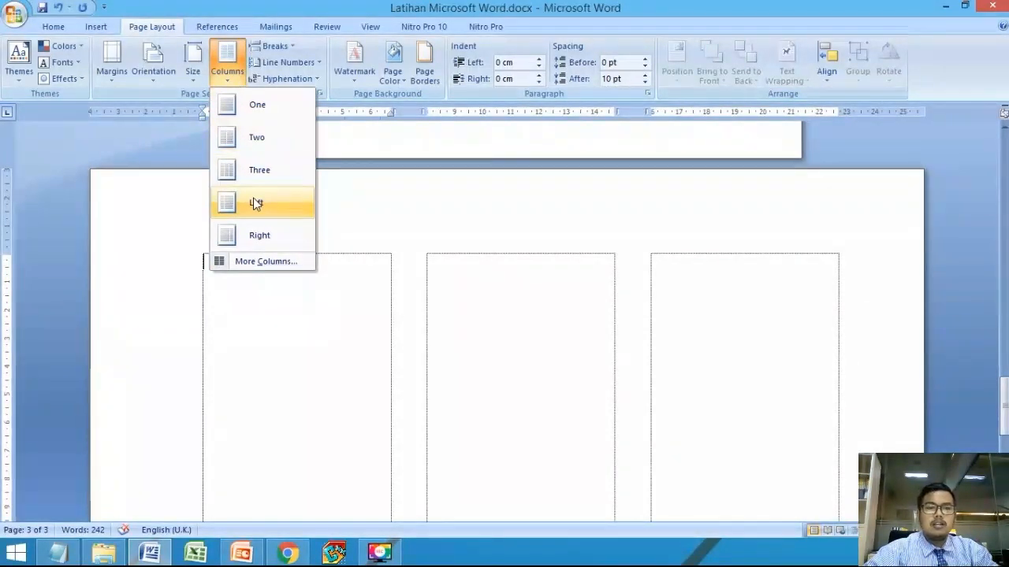
click(254, 201)
click(237, 81)
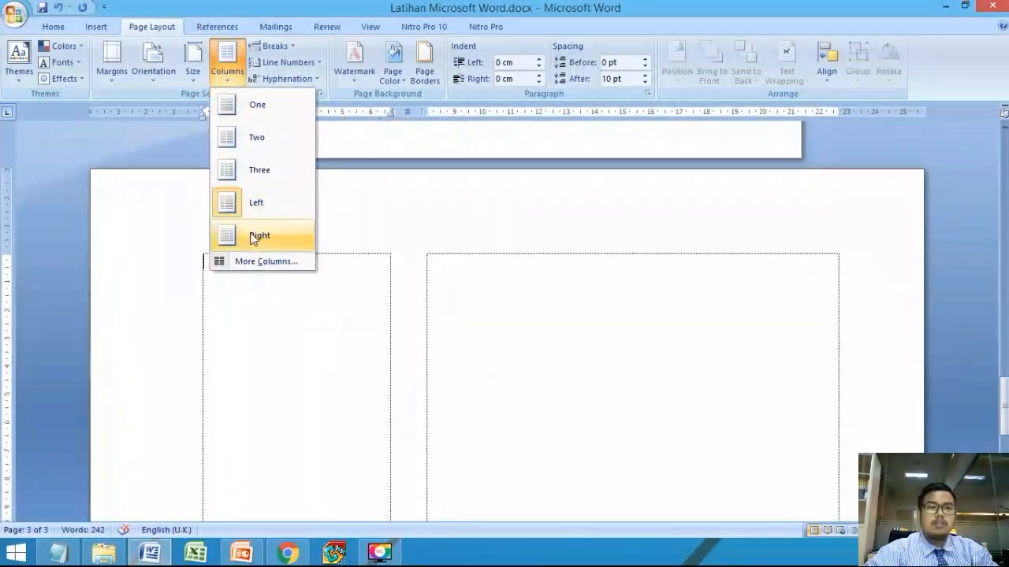
click(256, 233)
Set the blank landscape page to three columns.
click(230, 79)
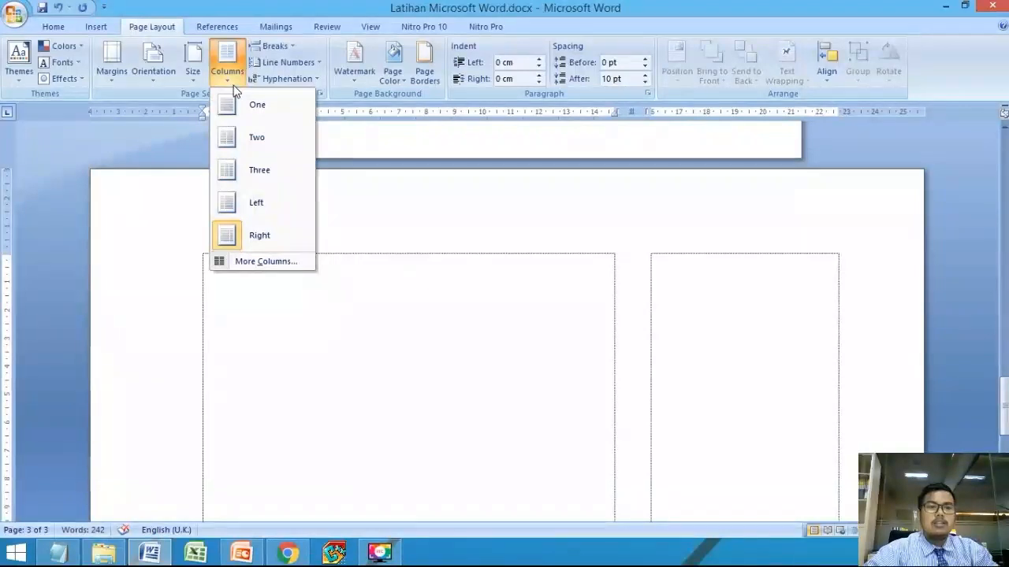
click(249, 168)
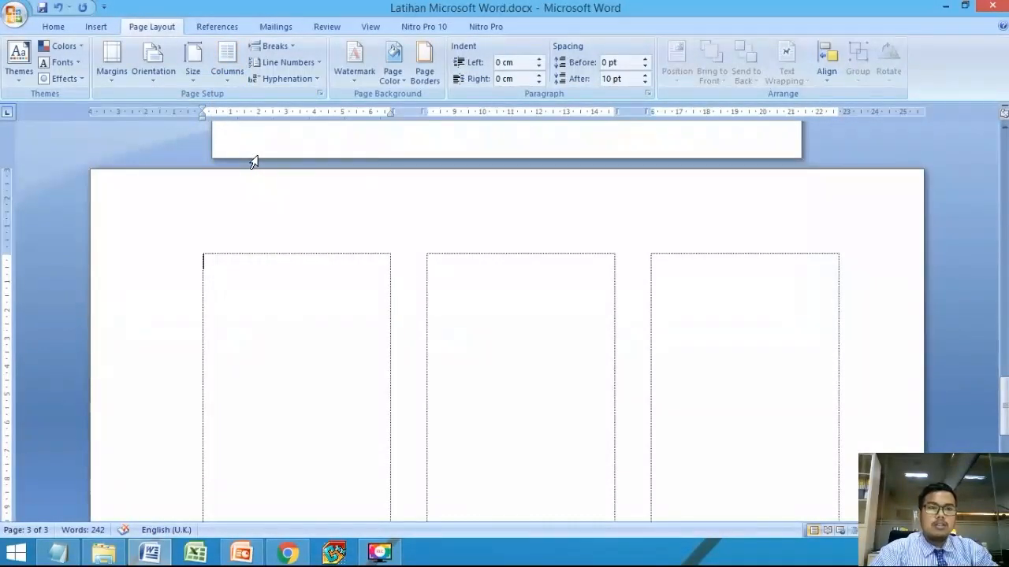
scroll(332, 312, down, 1)
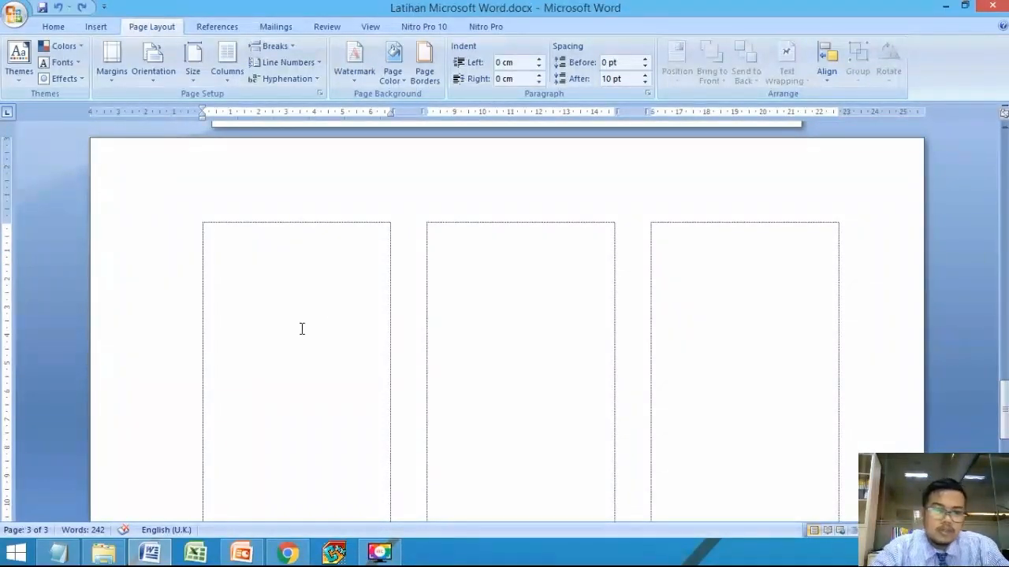
Switch to Notepad and copy the whole text of contoh berita.txt.
click(58, 553)
click(290, 442)
scroll(290, 426, up, 2)
drag(189, 360, 205, 370)
drag(273, 405, 737, 501)
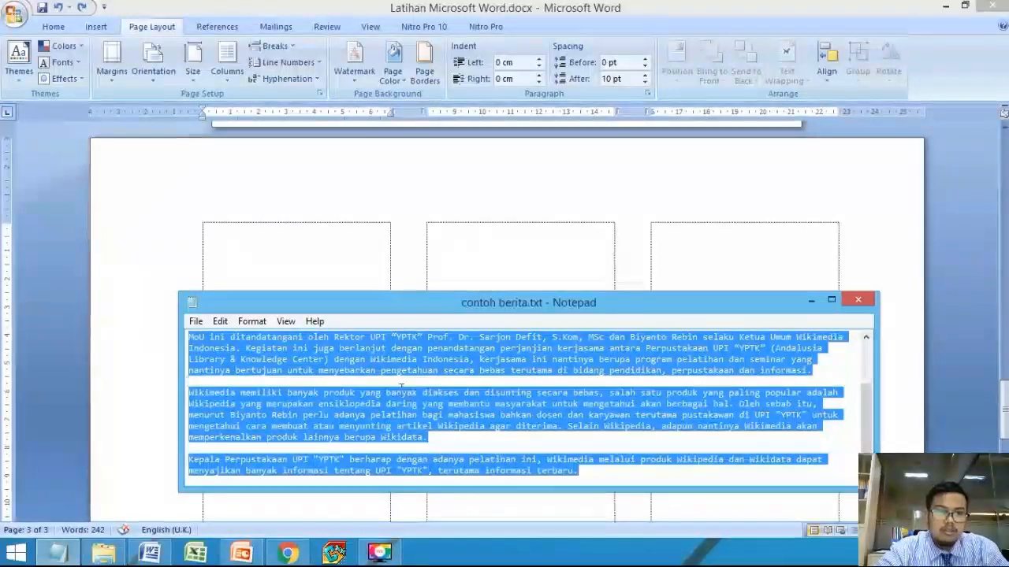
right_click(376, 403)
click(411, 240)
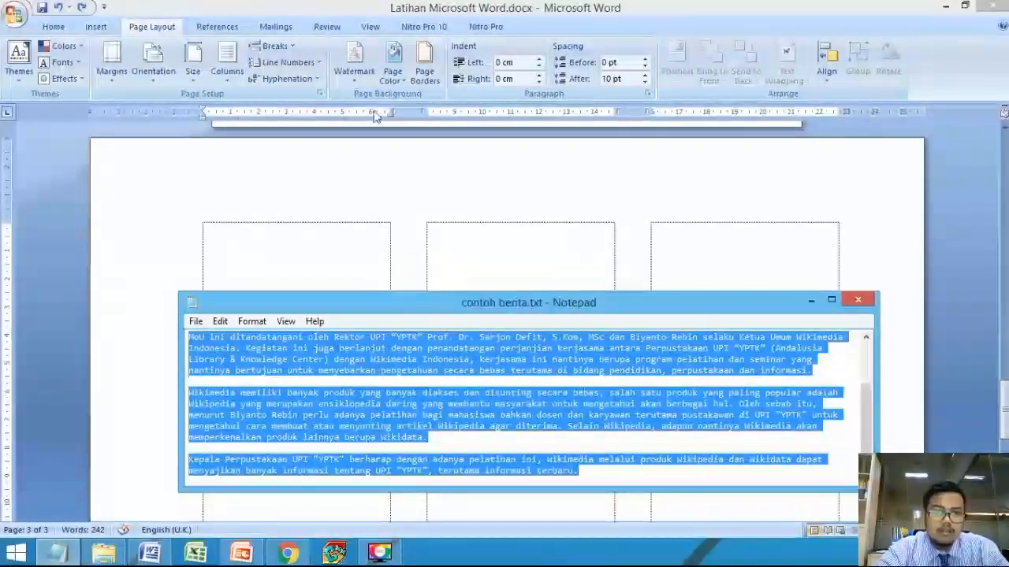
Paste the copied news text into the Word document, starting at the top of the first column.
click(278, 244)
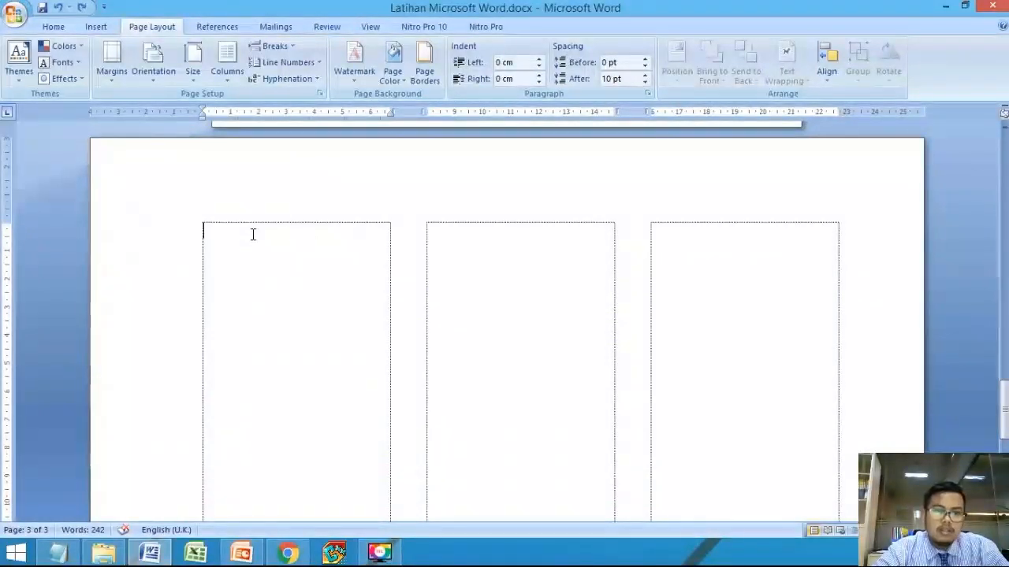
right_click(253, 234)
click(297, 277)
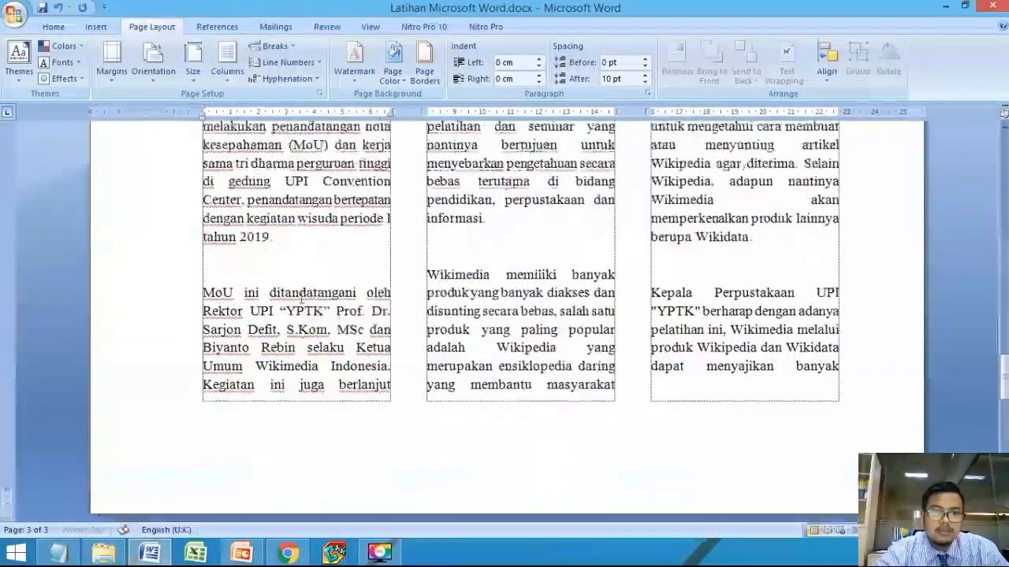
scroll(304, 311, up, 5)
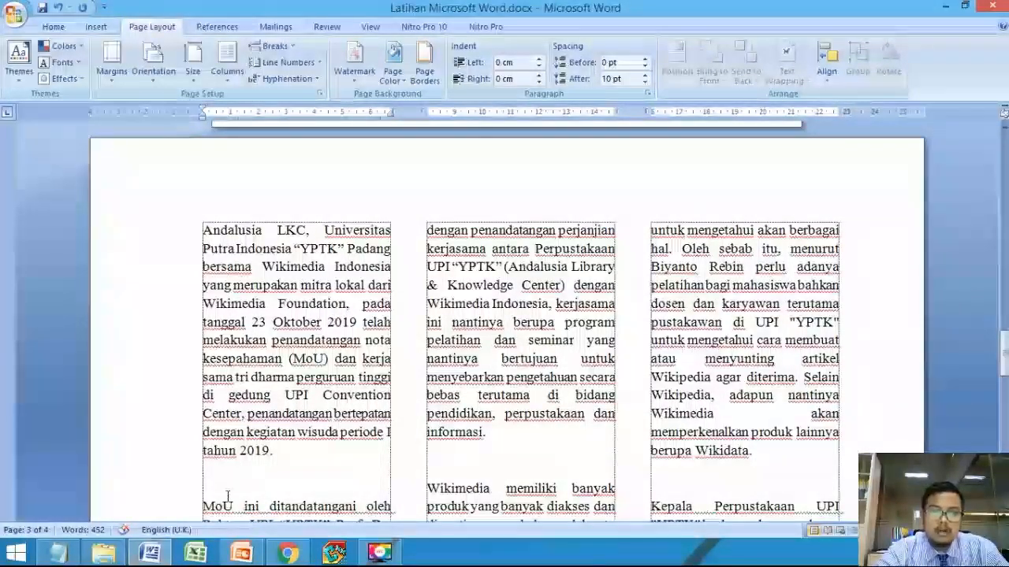
Delete the extra empty lines before the paragraphs starting with "Wikimedia memiliki" and "Kepala Perpustakaan".
scroll(225, 490, down, 1)
click(475, 396)
key(BackSpace)
click(694, 375)
key(BackSpace)
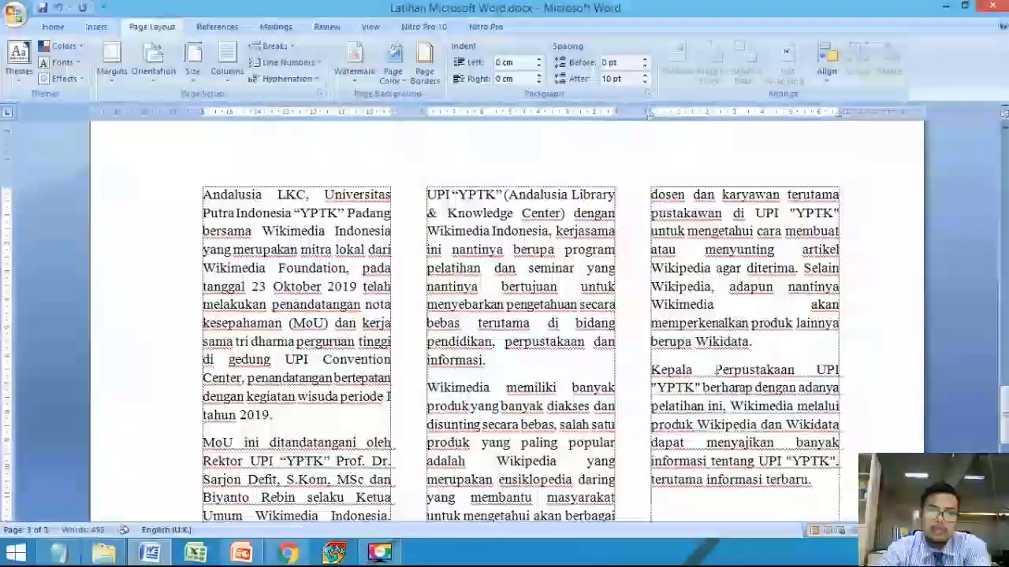
scroll(711, 385, down, 5)
scroll(688, 420, up, 6)
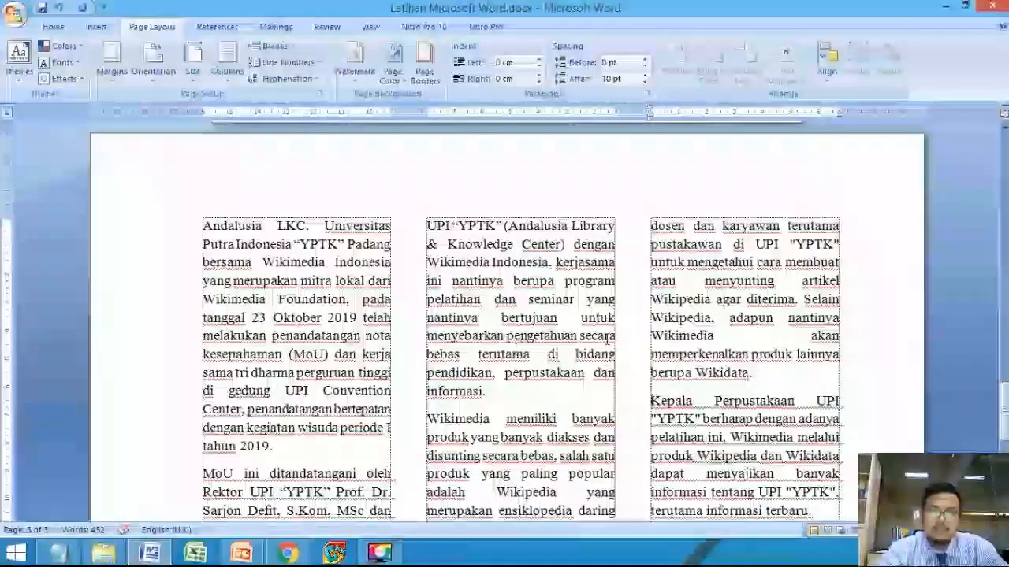
scroll(625, 337, down, 5)
scroll(332, 268, up, 2)
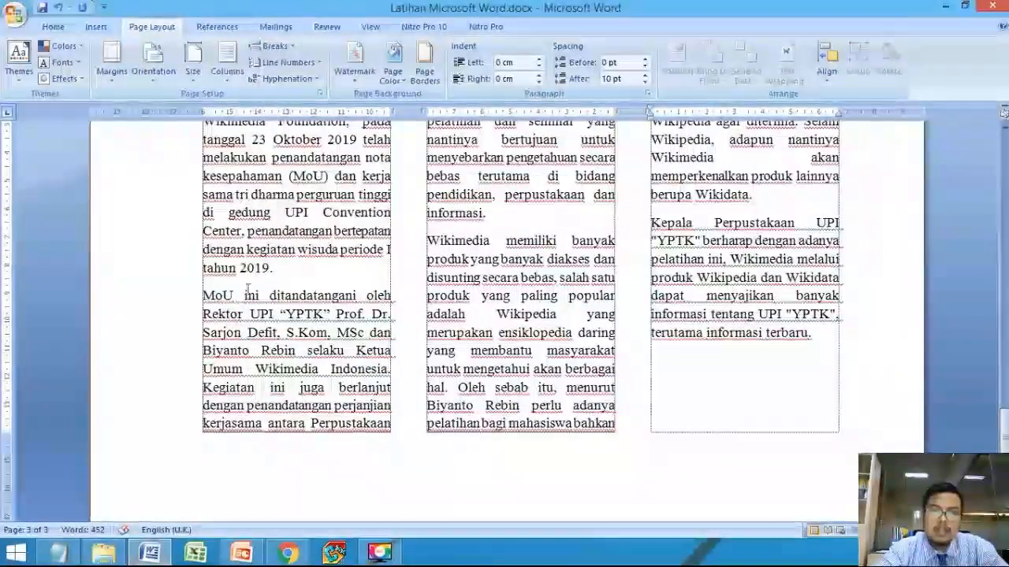
scroll(549, 291, up, 2)
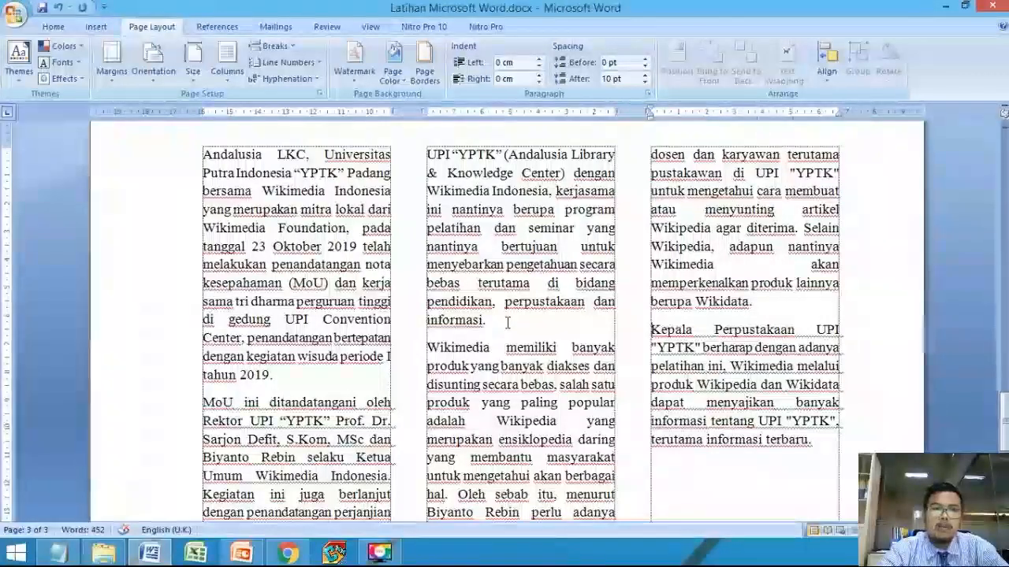
click(280, 46)
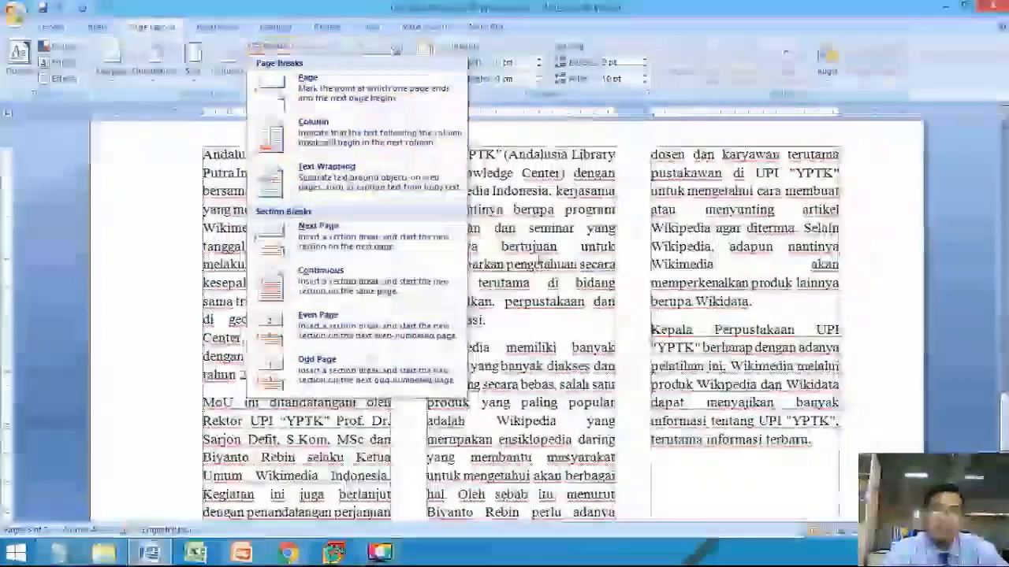
click(531, 324)
click(530, 326)
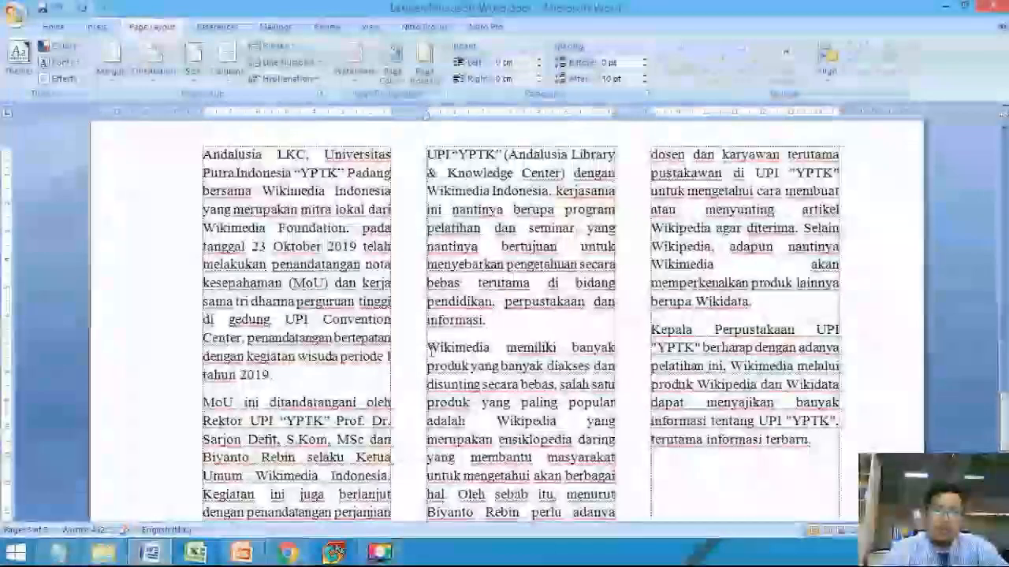
drag(573, 347, 566, 382)
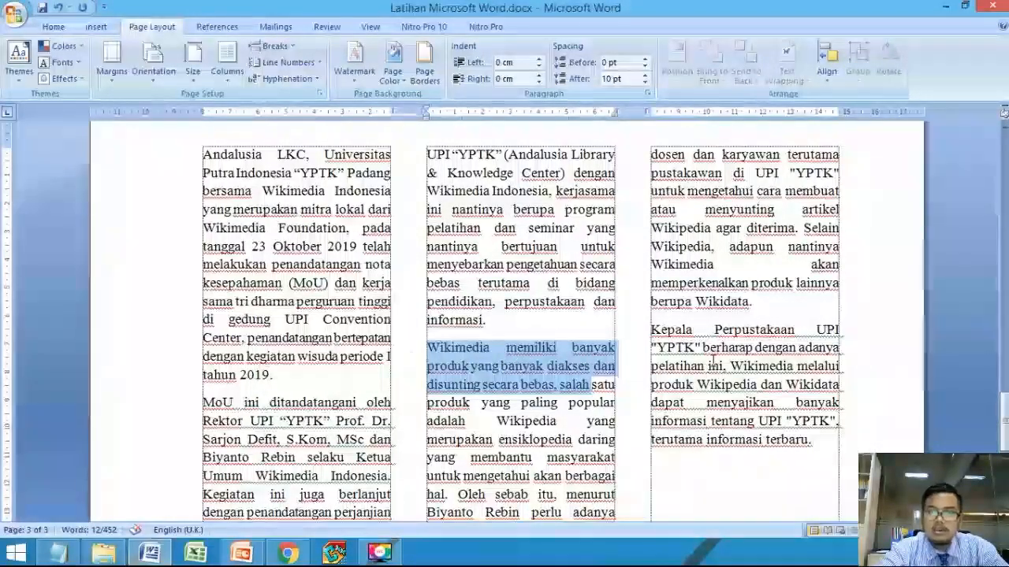
Insert a continuous section break right after "informasi.", before the paragraph starting with "Wikimedia memiliki".
click(502, 334)
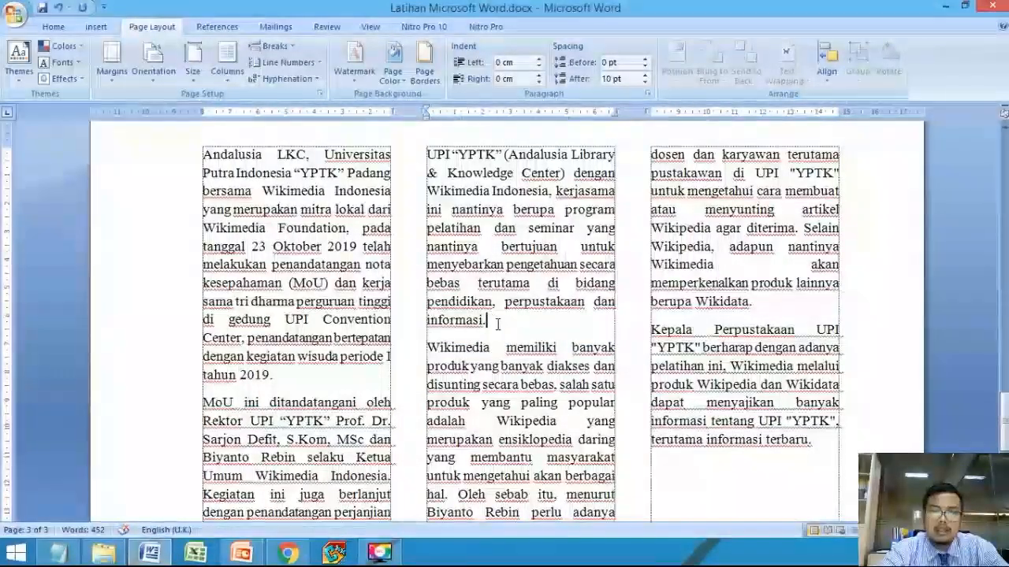
text(()
text(.)
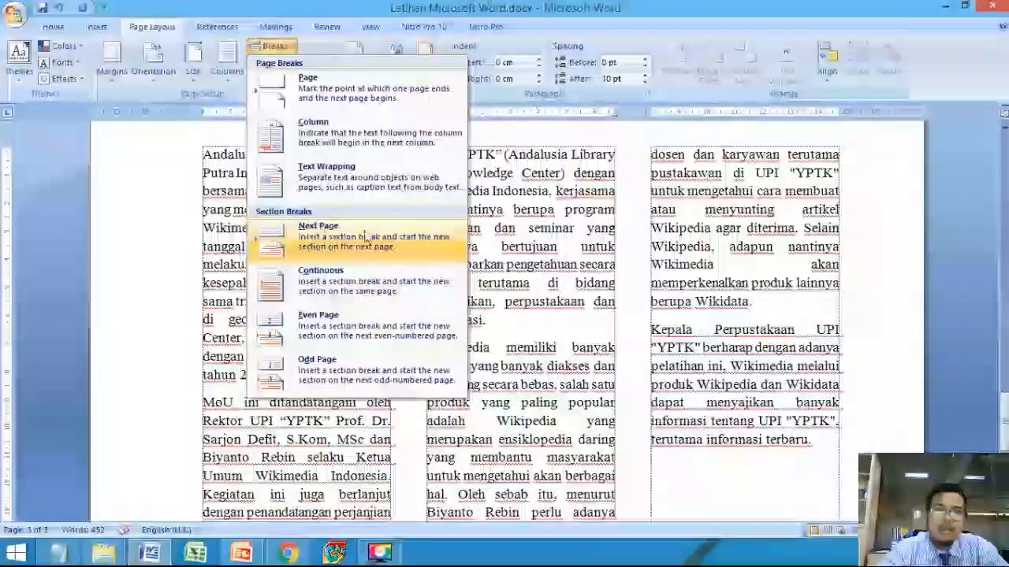
click(326, 291)
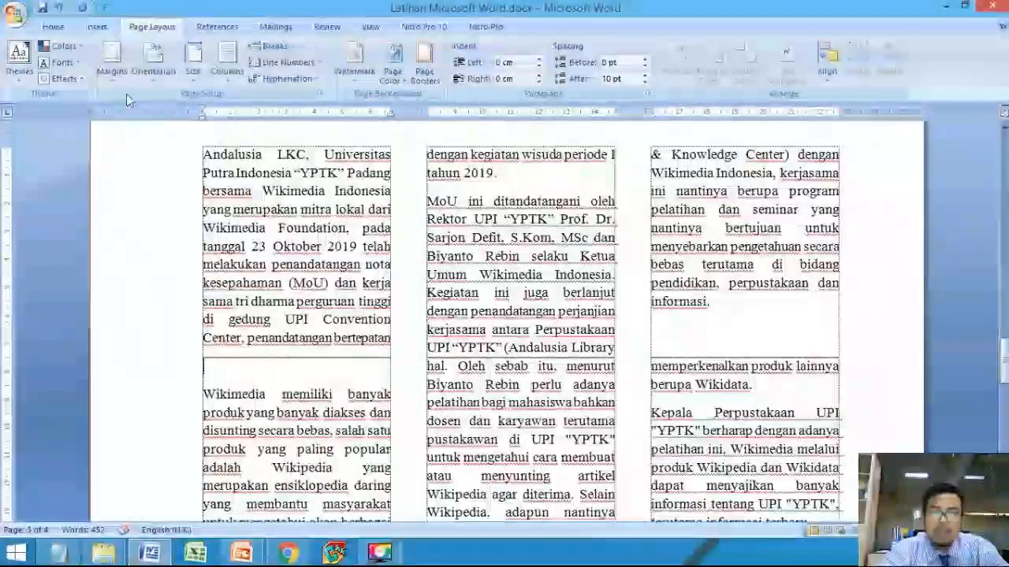
Set the section starting with "Wikimedia memiliki" to a single column.
click(228, 74)
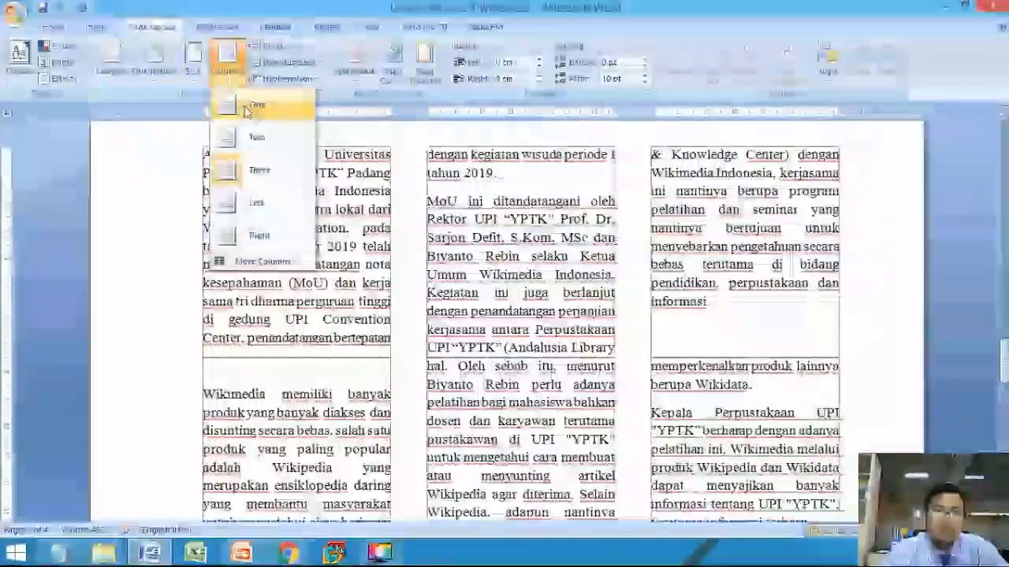
click(251, 106)
scroll(486, 342, down, 4)
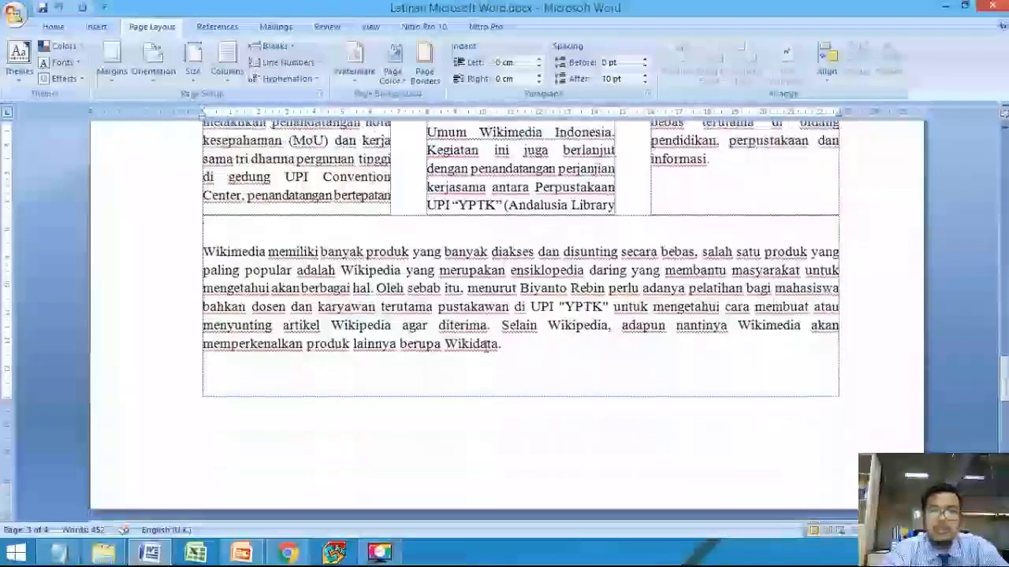
scroll(486, 344, up, 3)
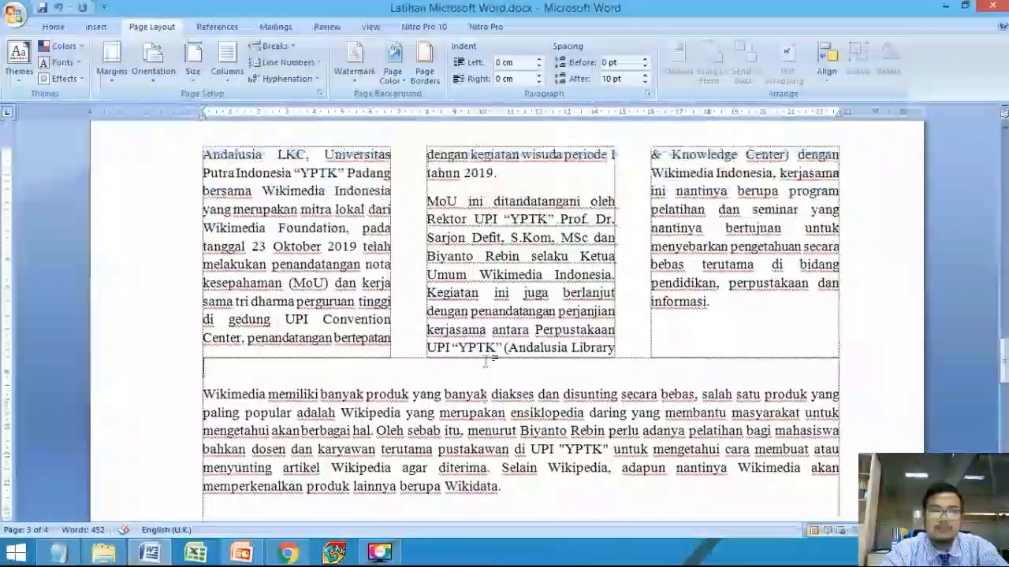
scroll(486, 361, down, 2)
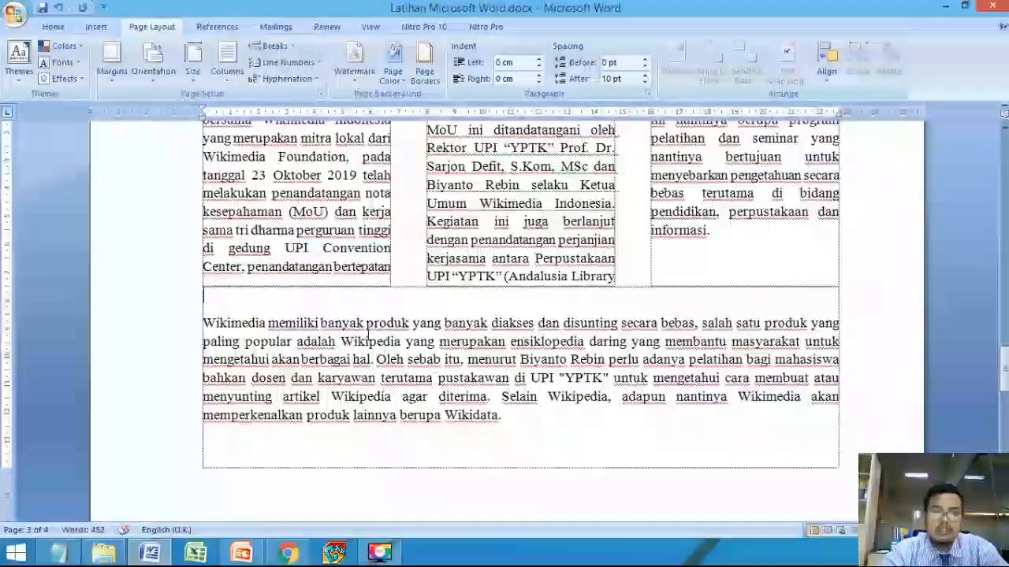
Delete the empty line above the "Wikimedia memiliki" paragraph at the start of the single-column section.
scroll(463, 318, down, 8)
scroll(459, 322, down, 1)
scroll(460, 318, up, 7)
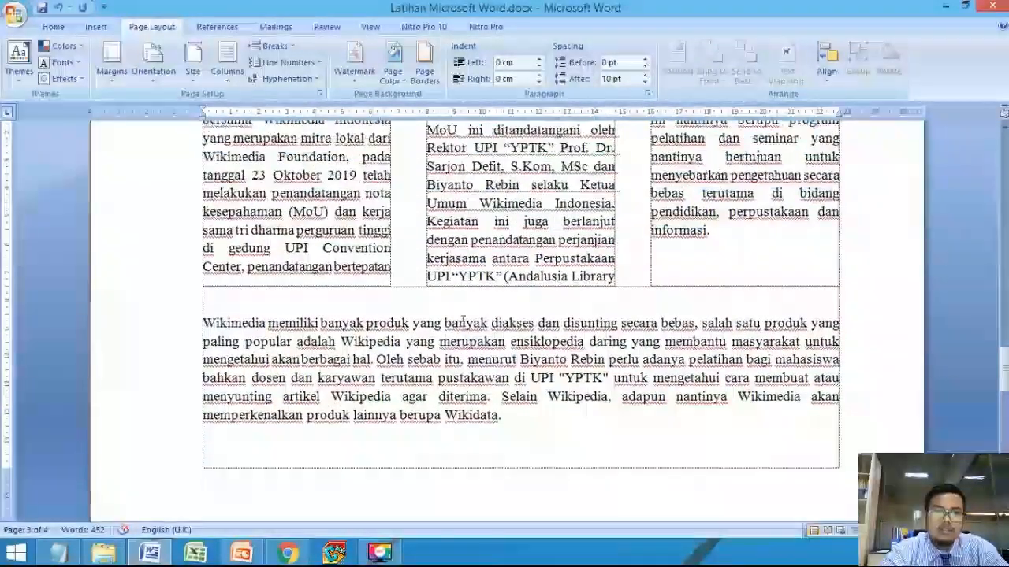
key(Delete)
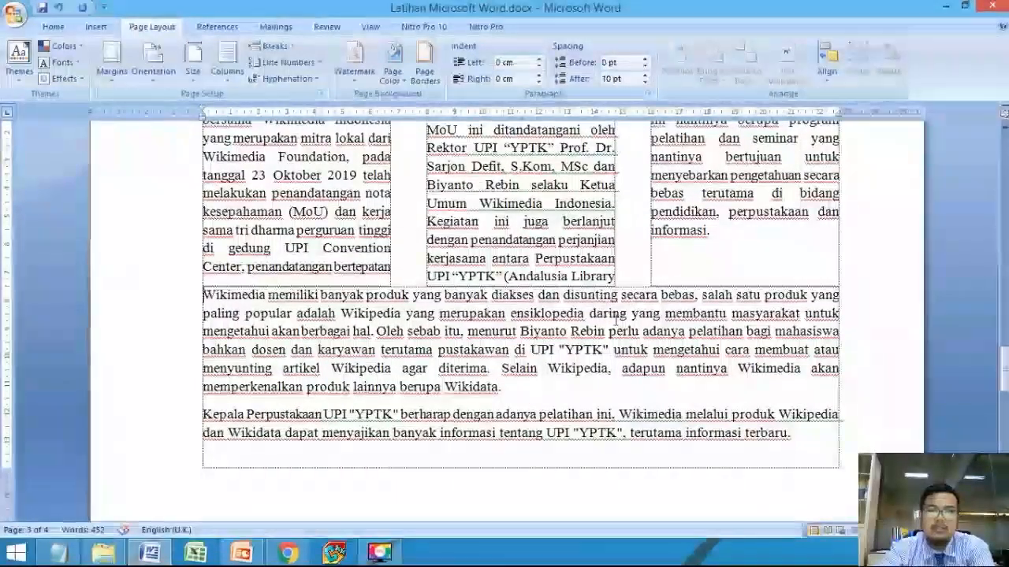
Insert an empty line again above the "Wikimedia memiliki" paragraph.
click(226, 432)
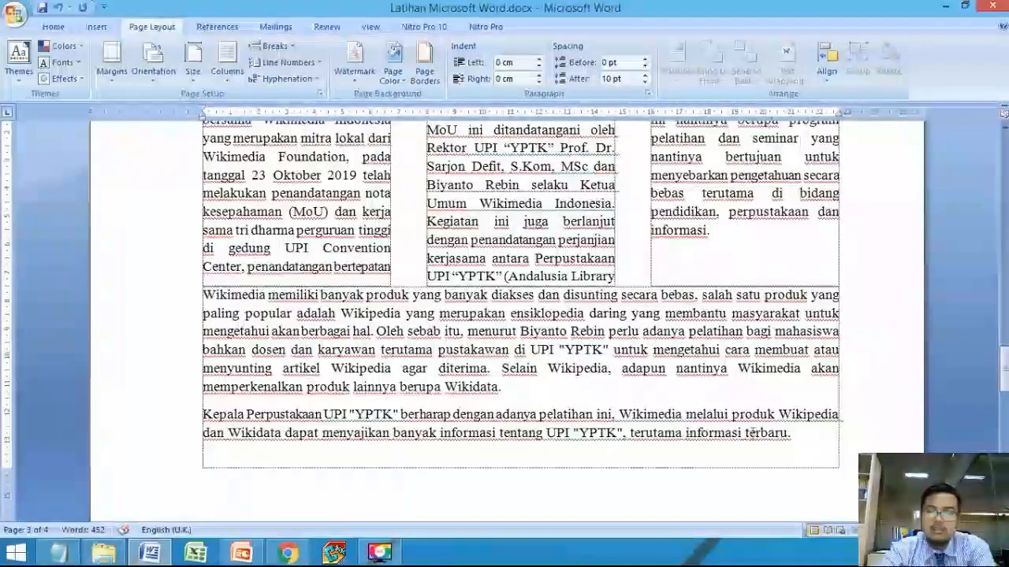
click(817, 433)
click(211, 287)
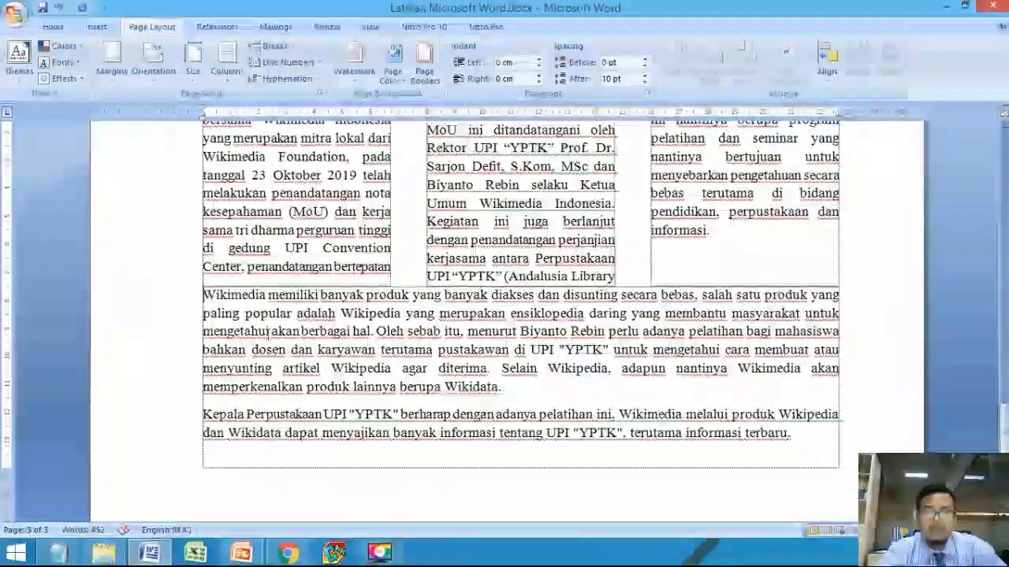
scroll(492, 369, down, 1)
key(Return)
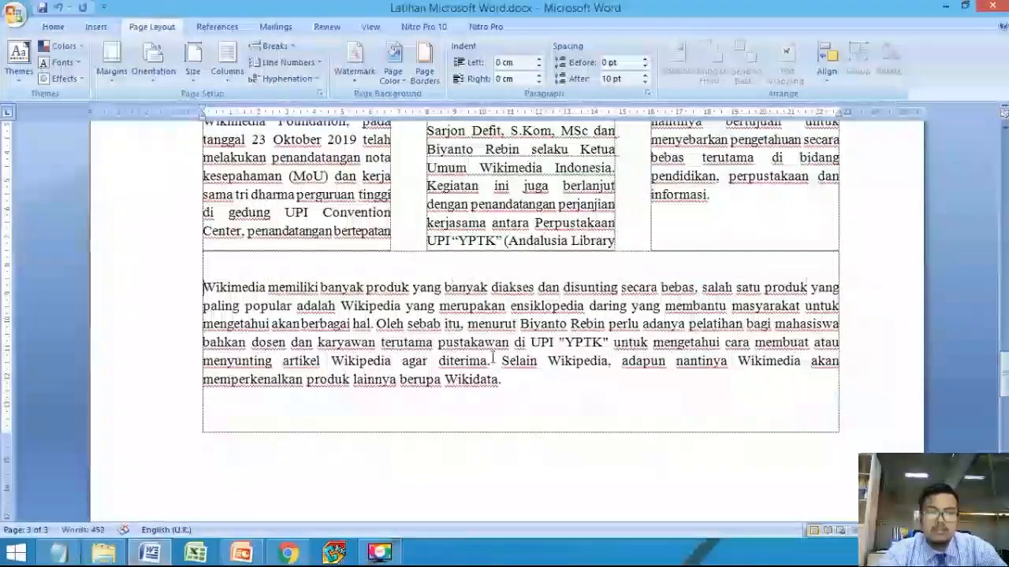
Reduce the font size of both paragraphs in the single-column section.
scroll(505, 360, down, 2)
scroll(623, 337, up, 5)
scroll(624, 340, down, 9)
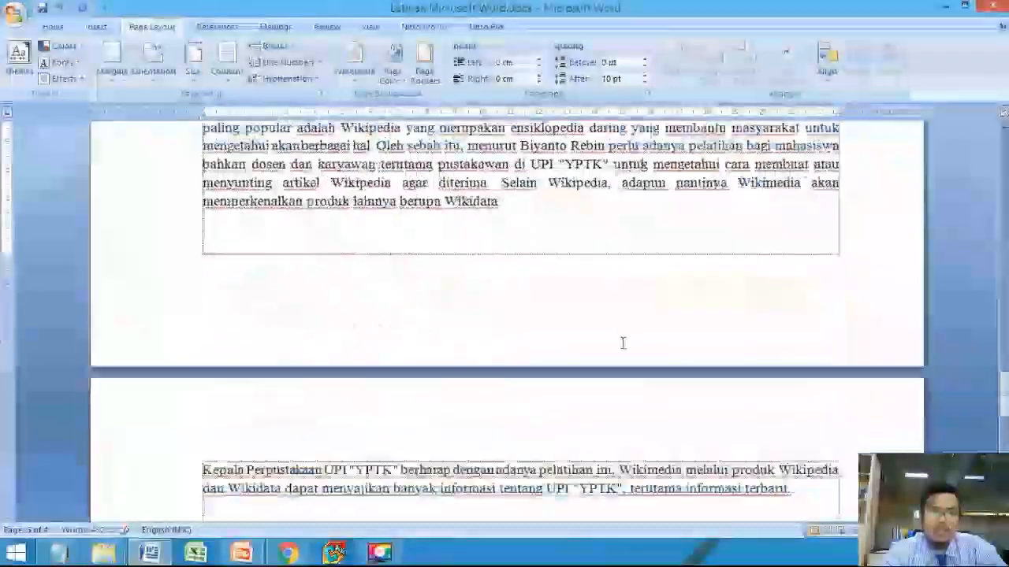
drag(794, 313, 90, 286)
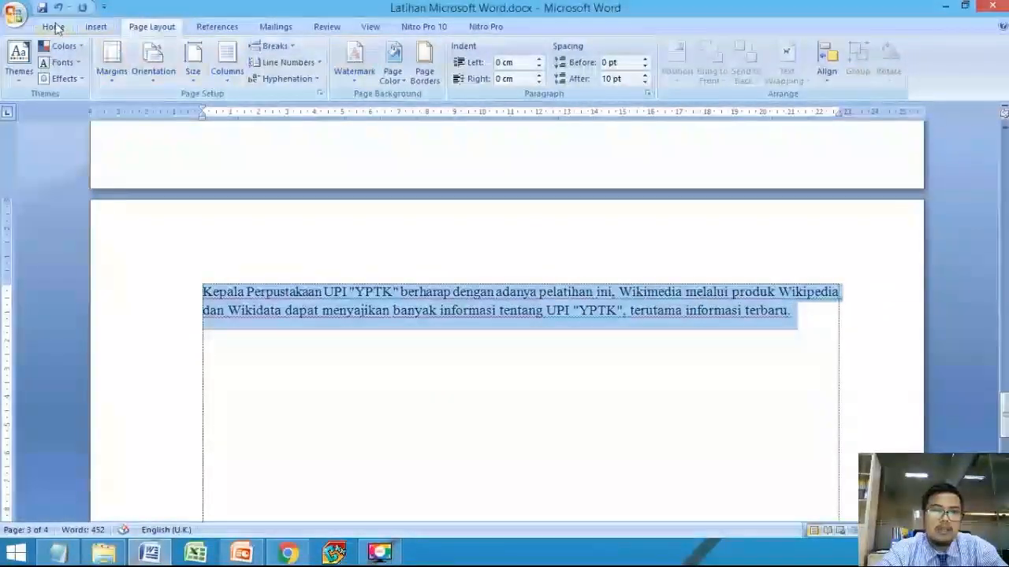
click(278, 53)
scroll(527, 317, up, 11)
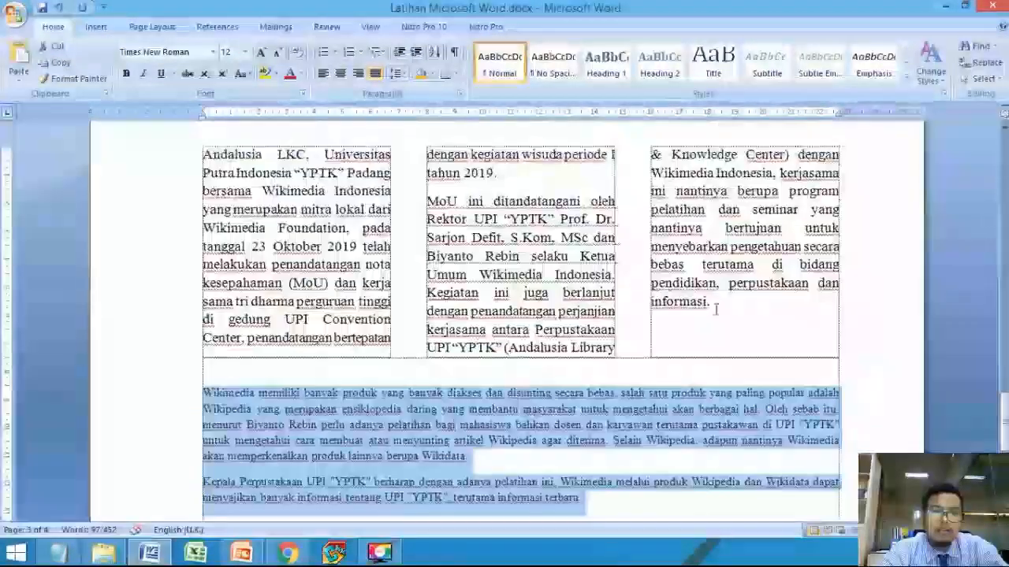
Reduce the font size of the three-column article text to 12.
drag(716, 309, 196, 152)
click(261, 52)
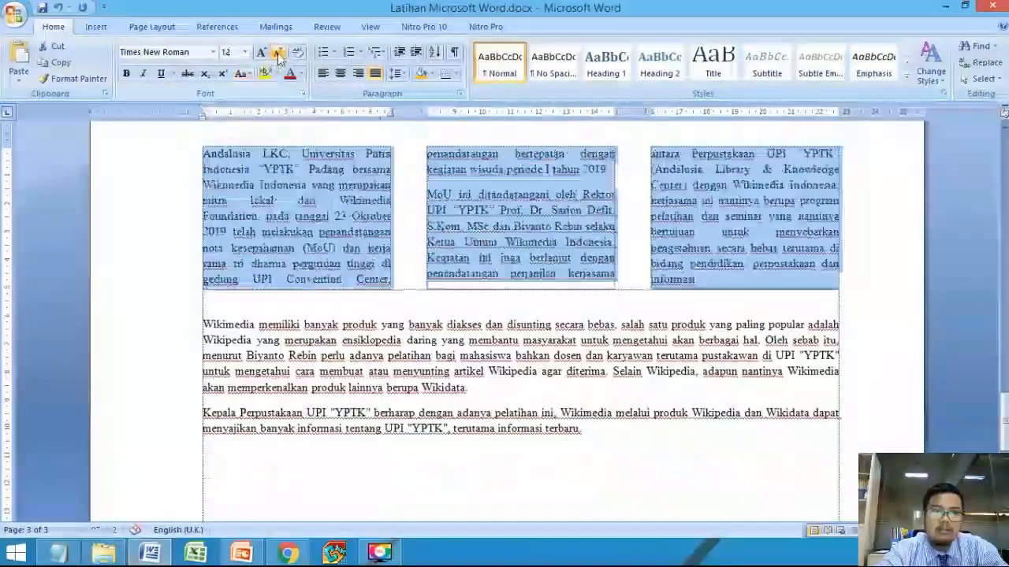
click(530, 380)
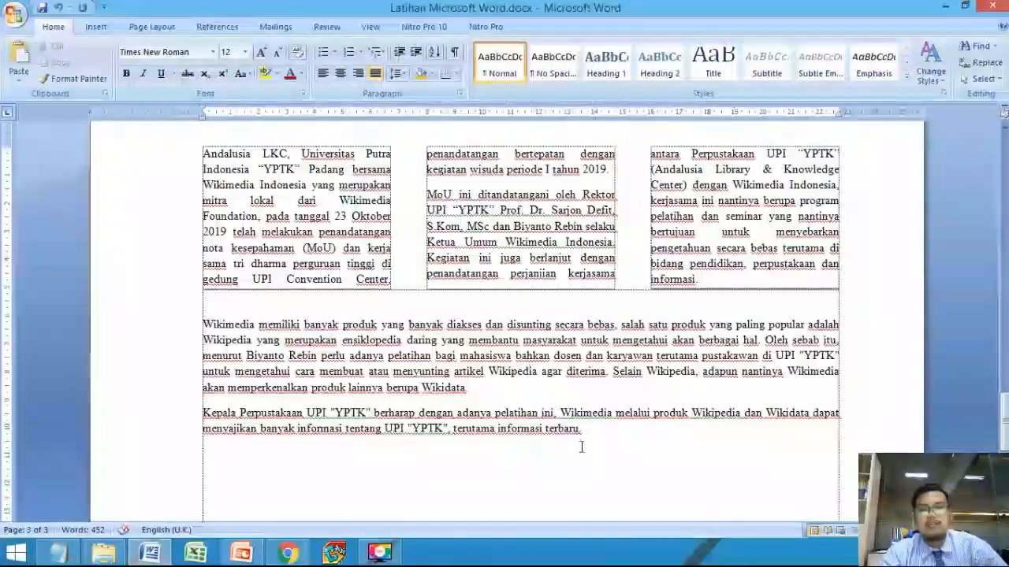
Insert a Next Page section break on a new line below the final "Kepala Perpustakaan" paragraph.
scroll(614, 426, down, 3)
scroll(607, 432, up, 1)
scroll(606, 432, down, 1)
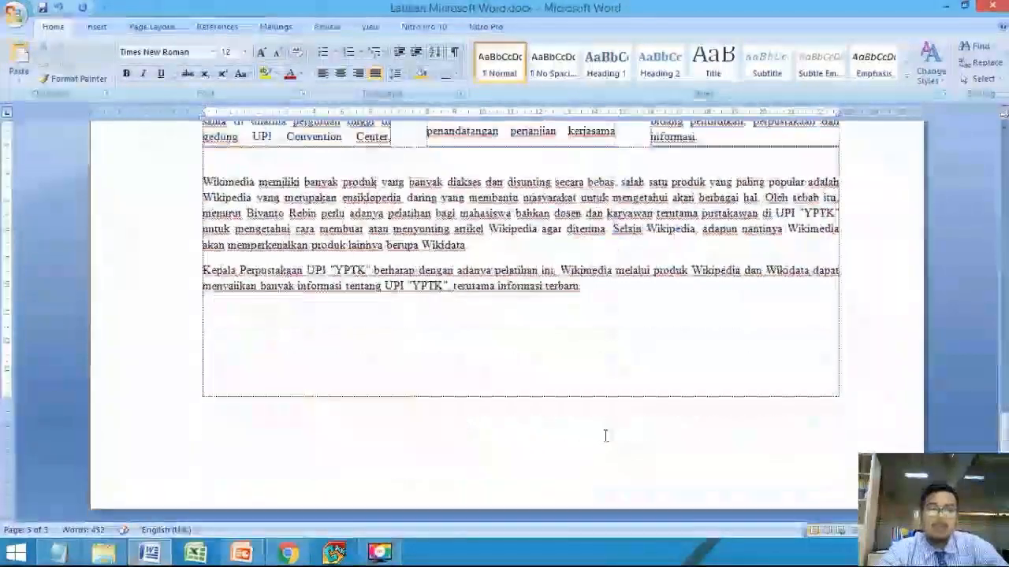
scroll(605, 433, up, 8)
scroll(603, 437, down, 8)
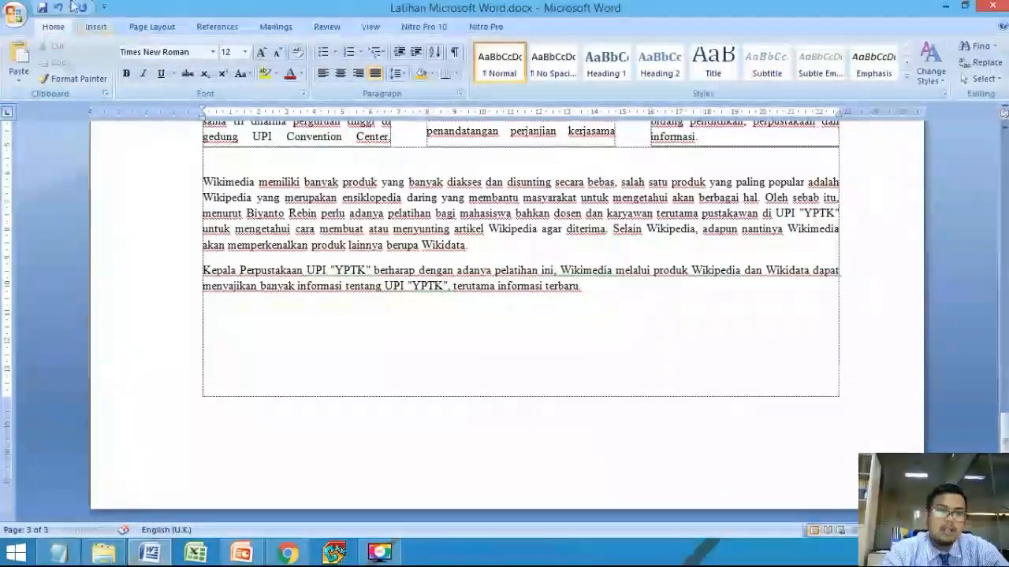
click(170, 30)
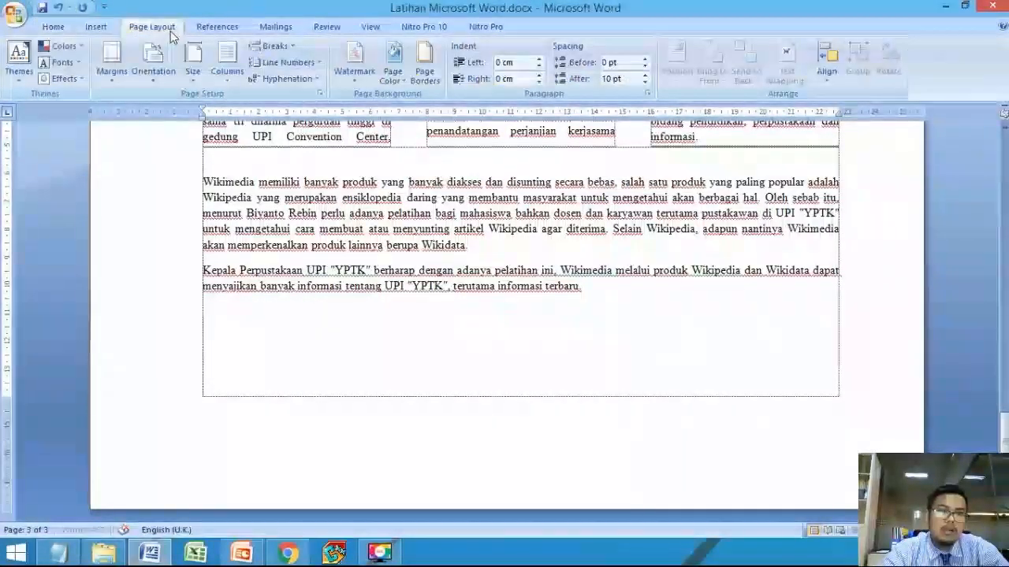
click(287, 51)
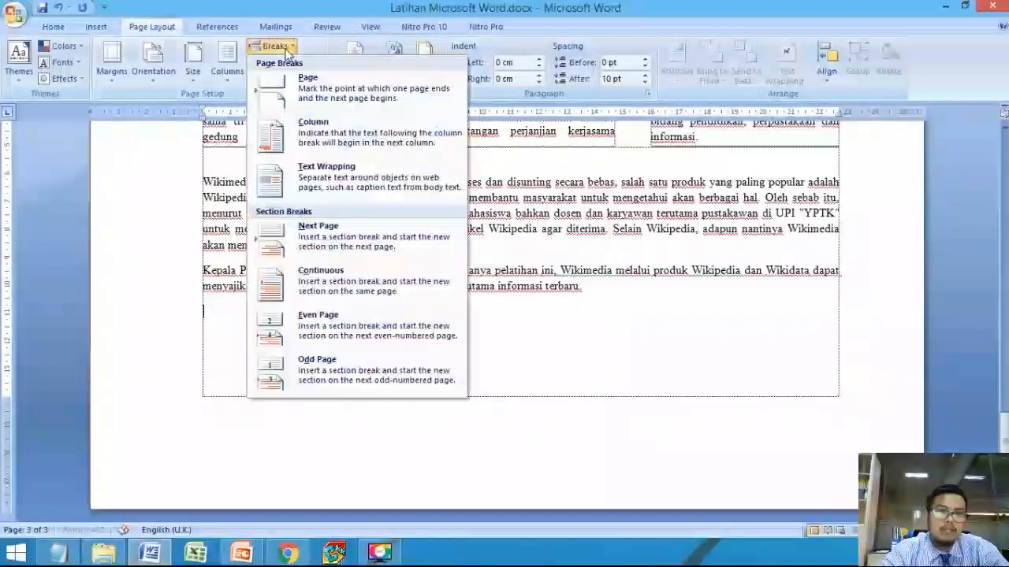
click(344, 238)
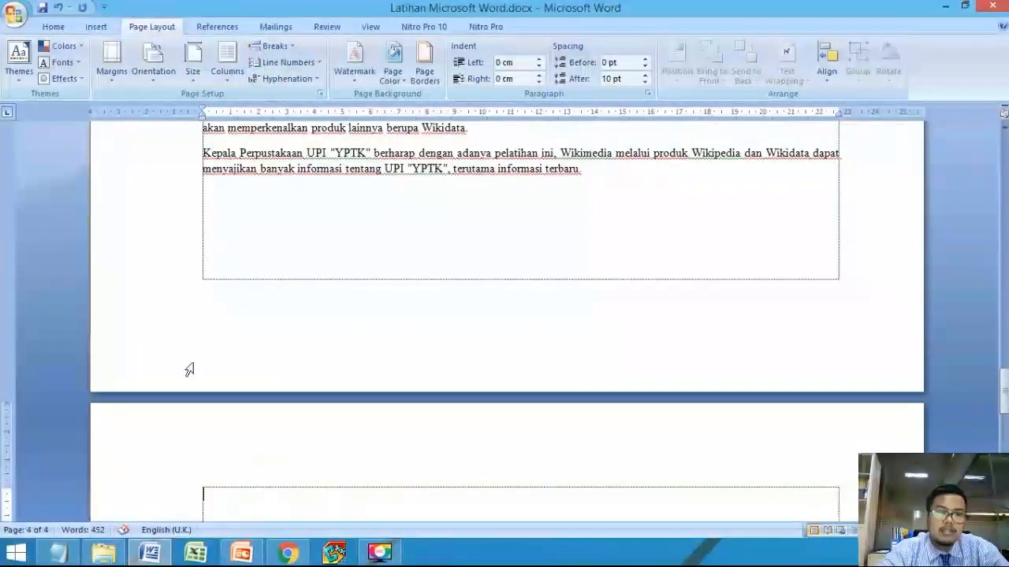
Set the new section's page to portrait orientation and compare it with the preceding landscape pages.
click(155, 72)
click(166, 101)
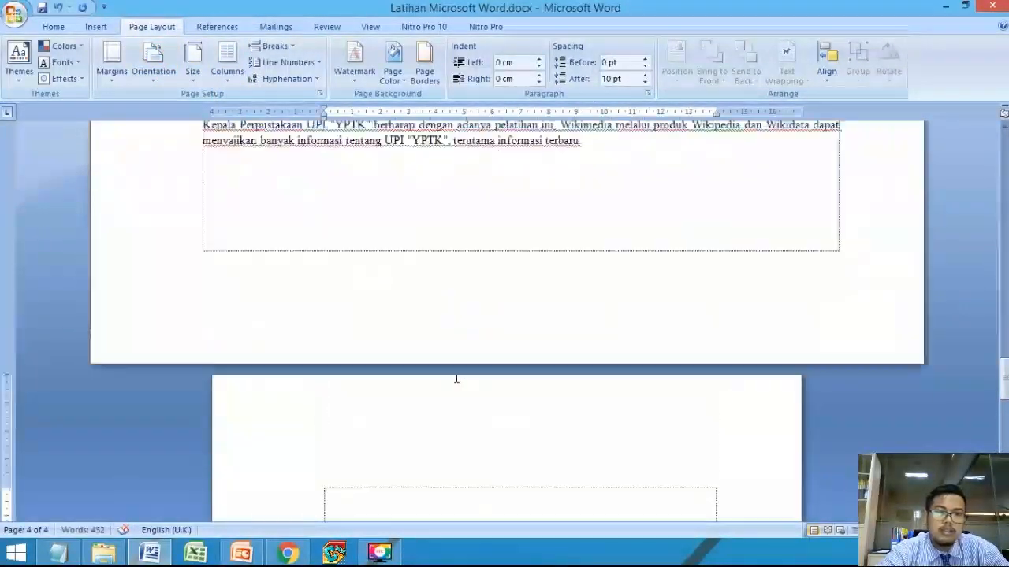
scroll(455, 376, up, 12)
scroll(444, 347, down, 9)
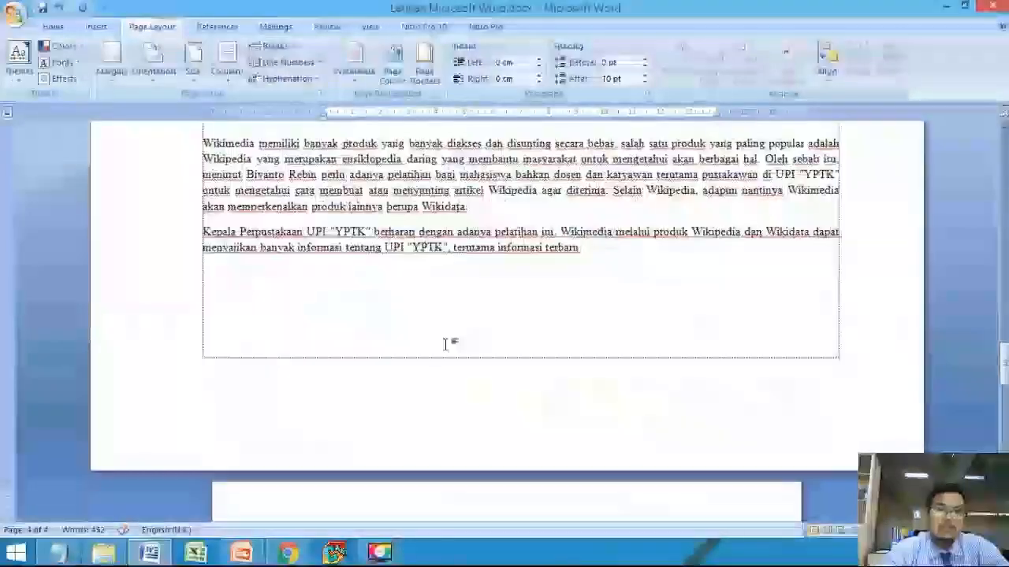
scroll(444, 345, down, 4)
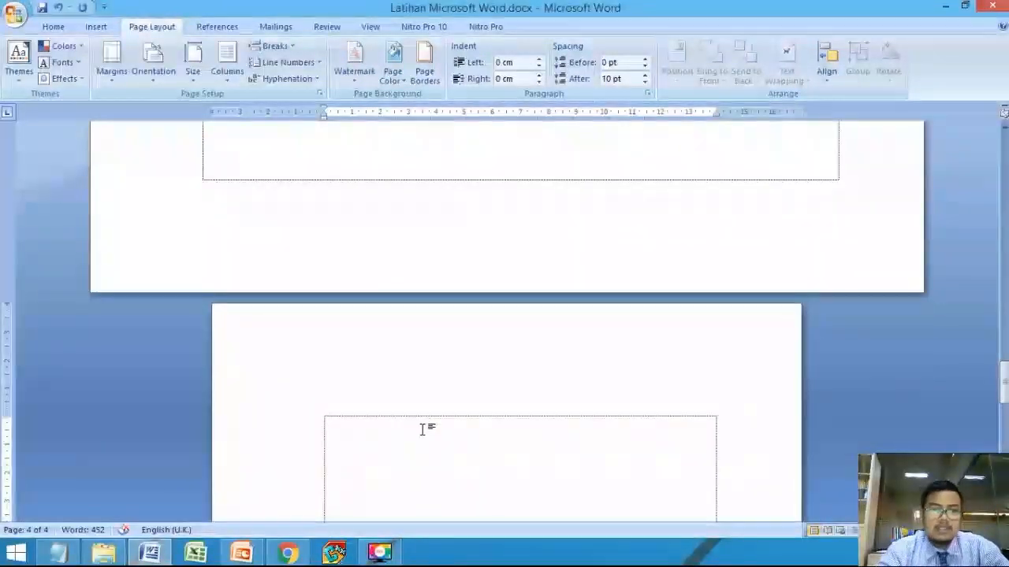